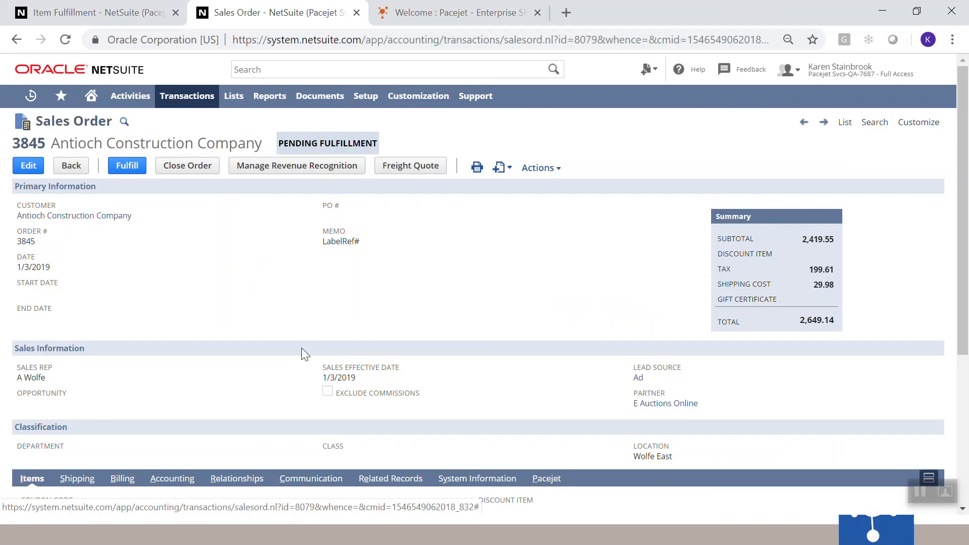
Create and save an item fulfillment for the Antioch Construction Company sales order, and open it for shipping in Pacejet
left_click(127, 167)
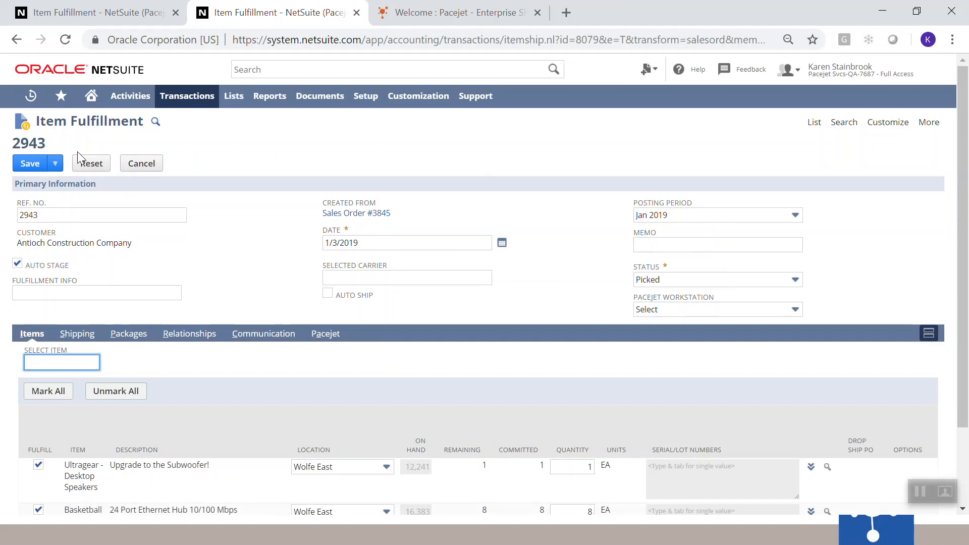
left_click(32, 164)
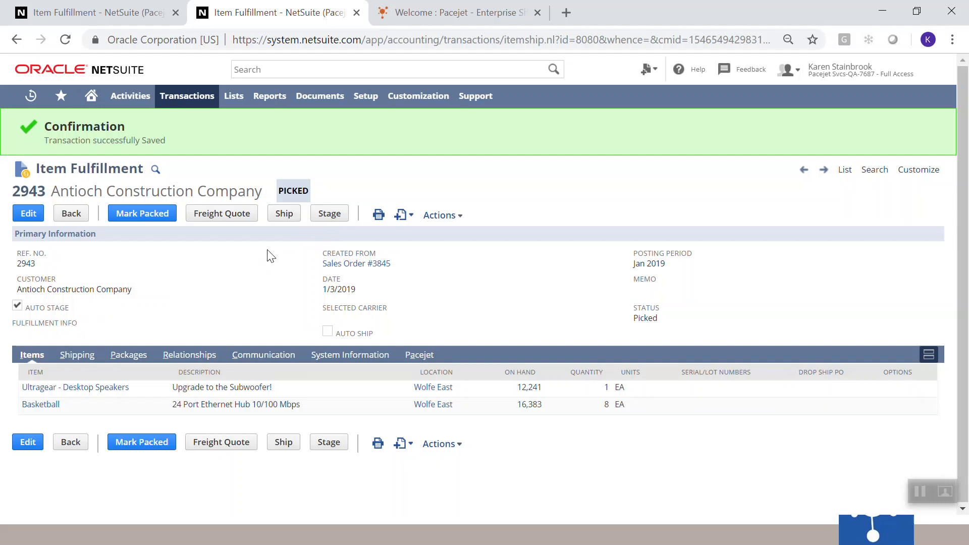
left_click(283, 213)
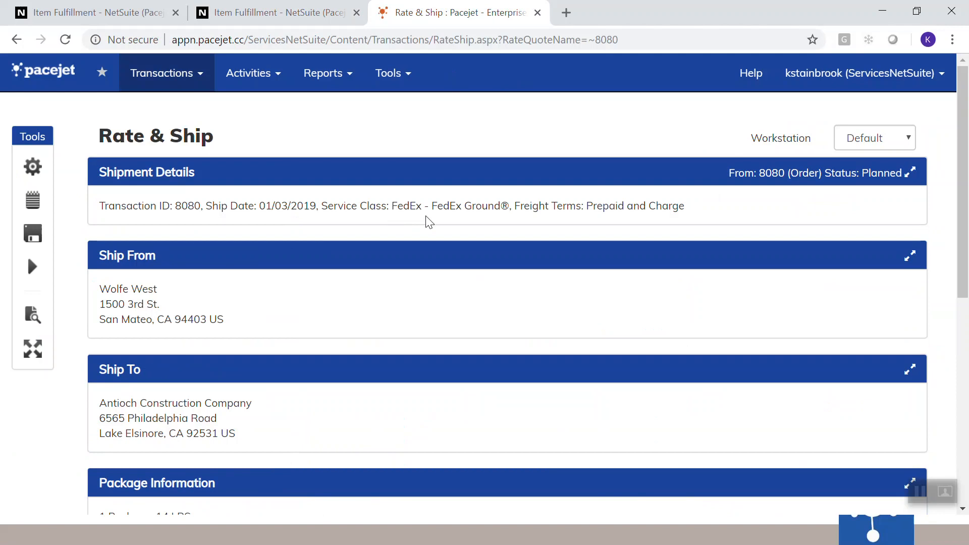
Expand the shipment's package information and set the existing package's container to Box 05
scroll(426, 218, "down", 1)
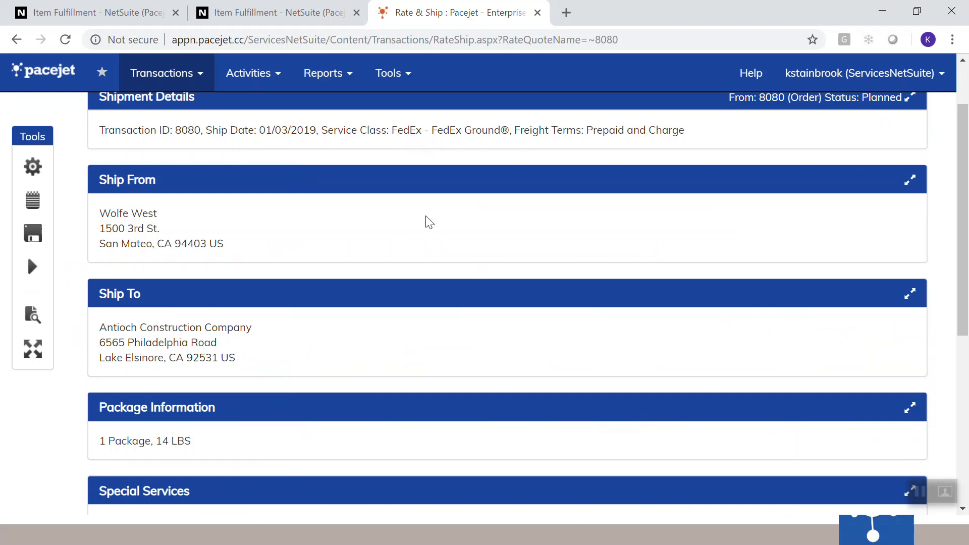
scroll(428, 222, "down", 2)
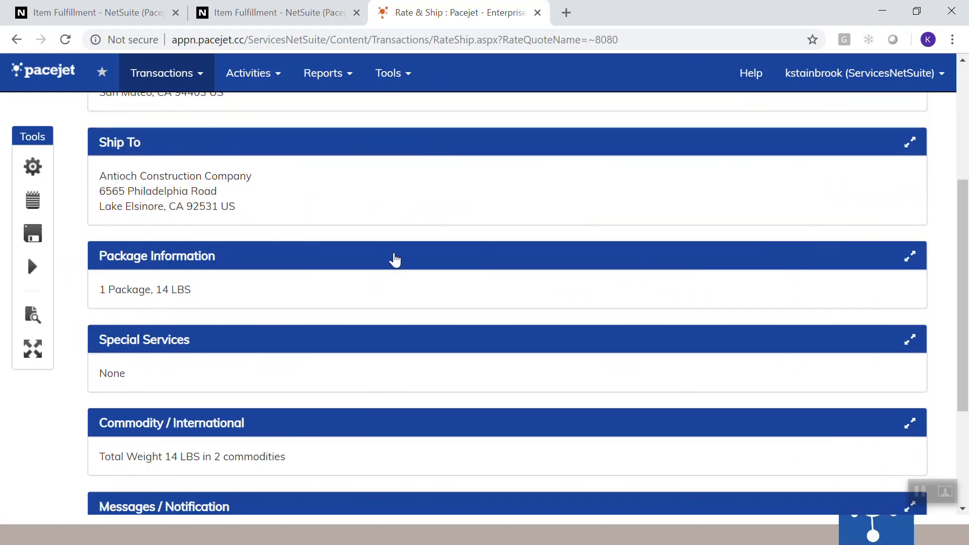
left_click(395, 259)
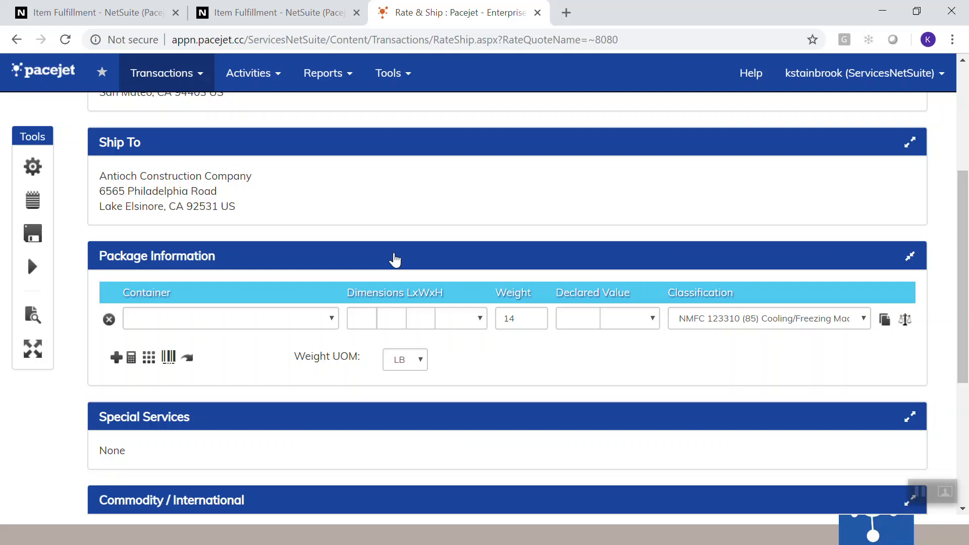
left_click(313, 322)
left_click(187, 152)
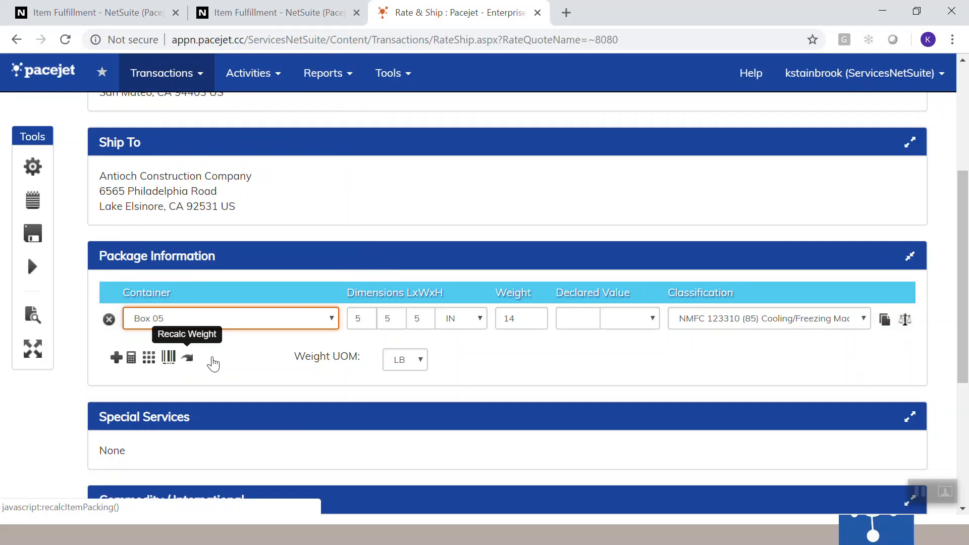
Add a second package row to the shipment with Box 02 as its container
left_click(703, 332)
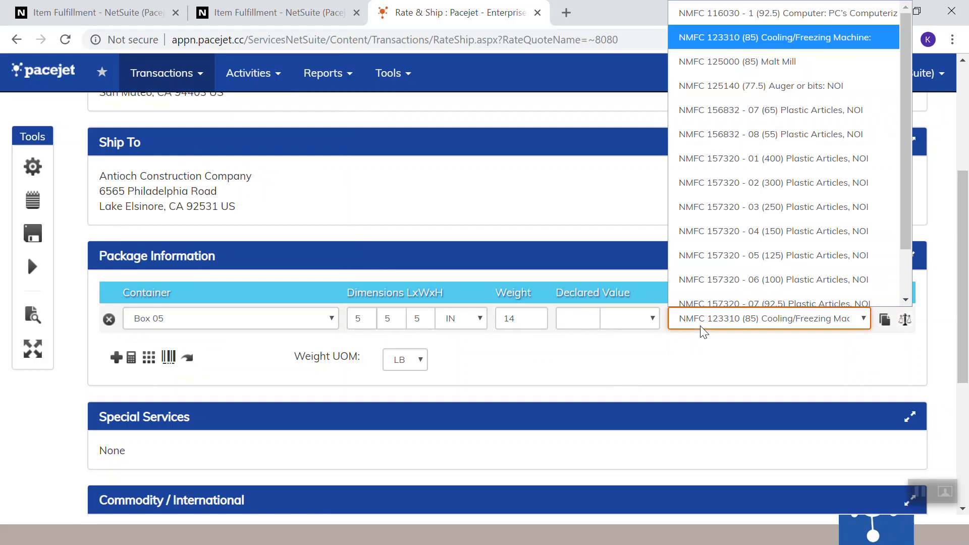
left_click(116, 359)
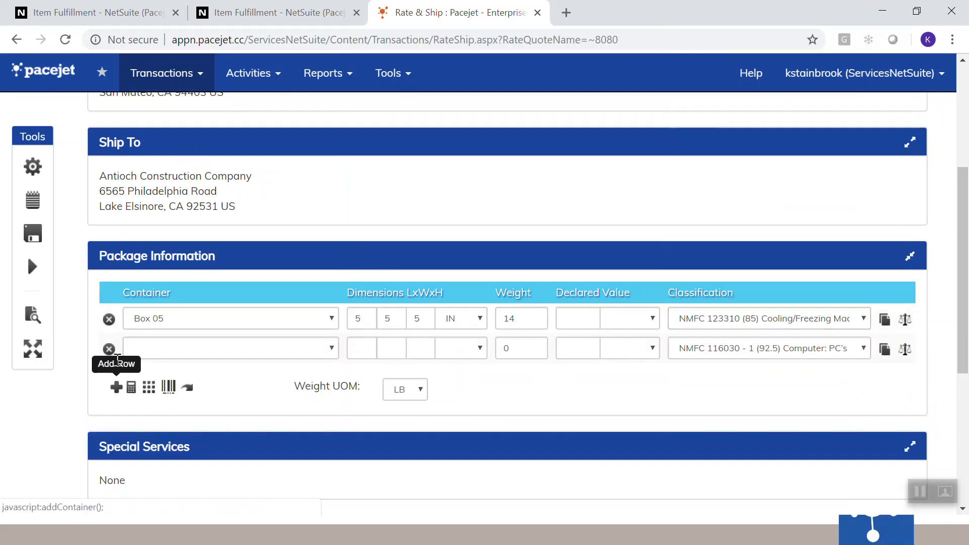
left_click(153, 344)
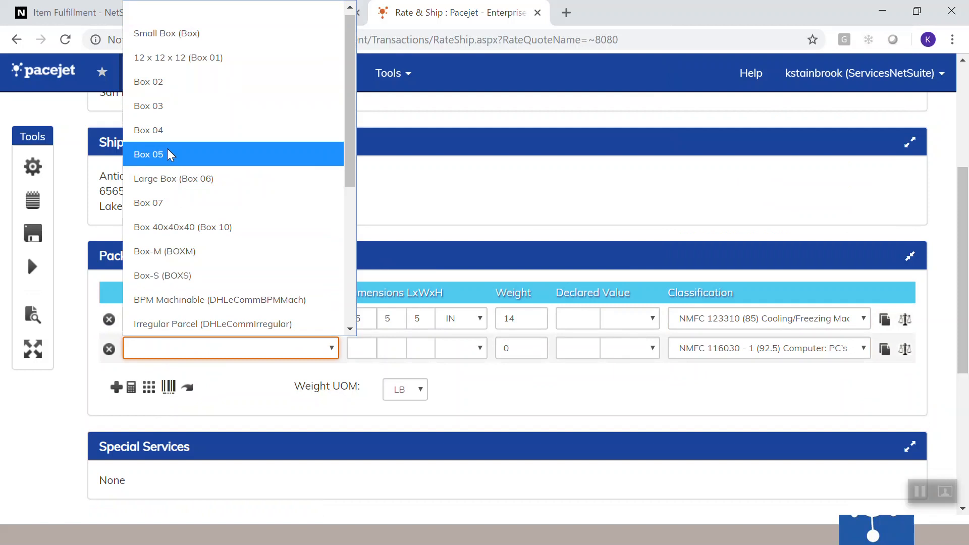
left_click(175, 82)
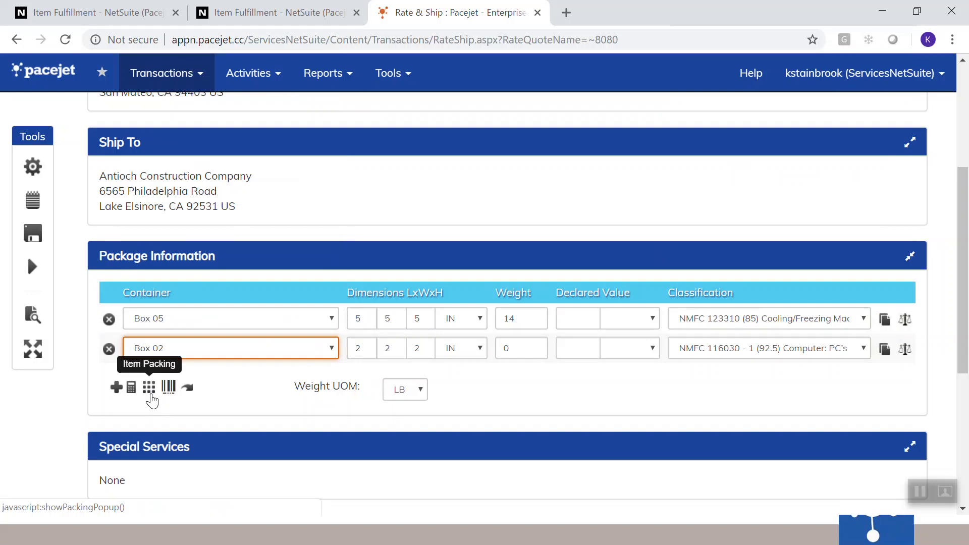
Repack the Ultragear - Desktop Speakers from Box 05 into Box 02 and recalculate the package weights
left_click(150, 393)
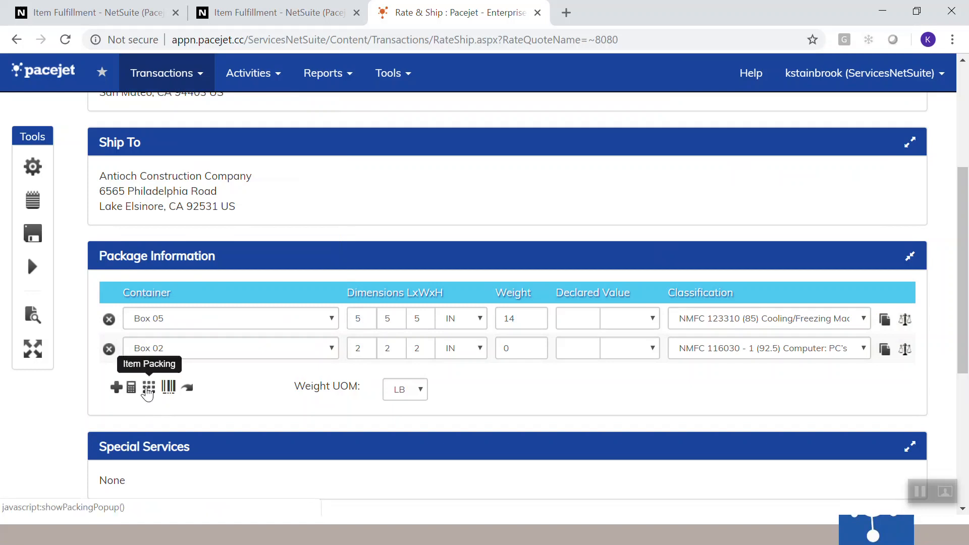
left_click(148, 392)
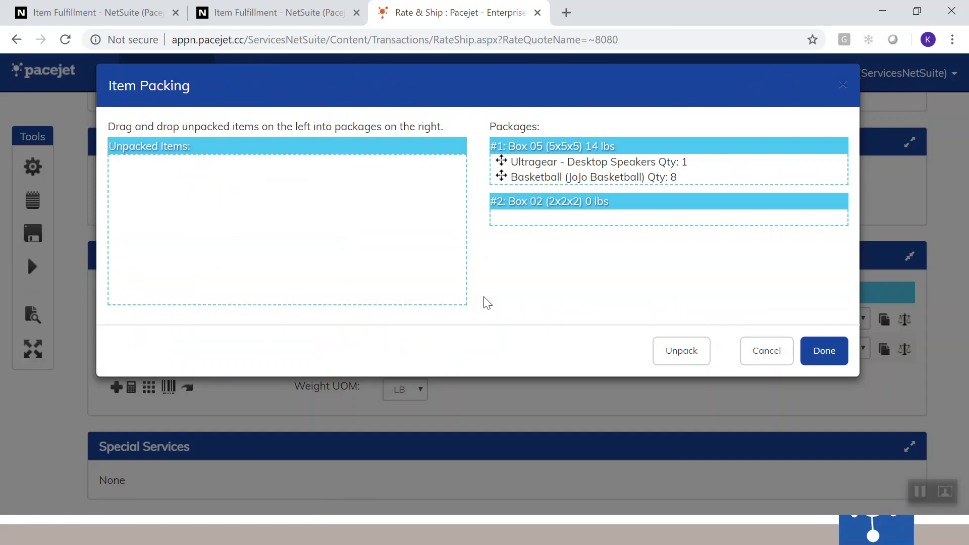
mouse_move(632, 162)
left_click_drag(631, 162, 634, 214)
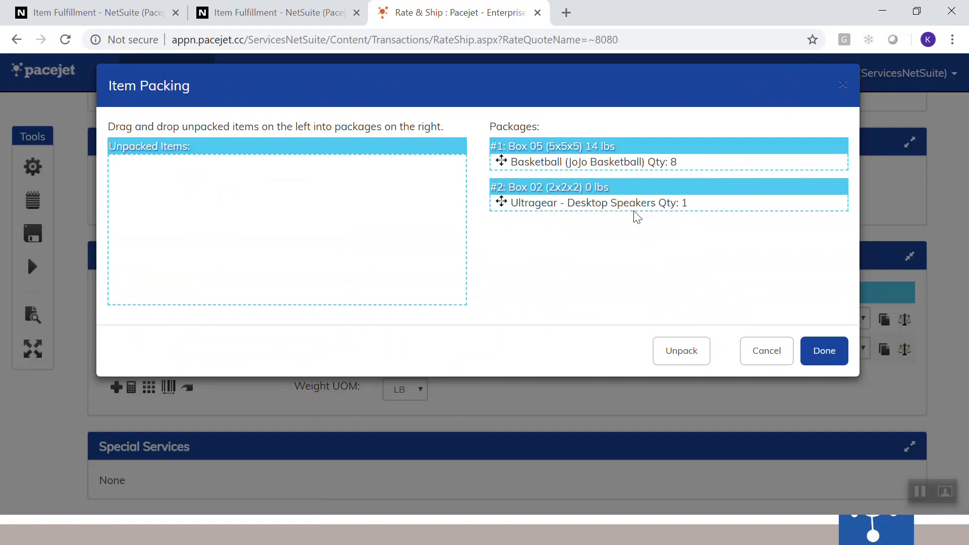
left_click(824, 351)
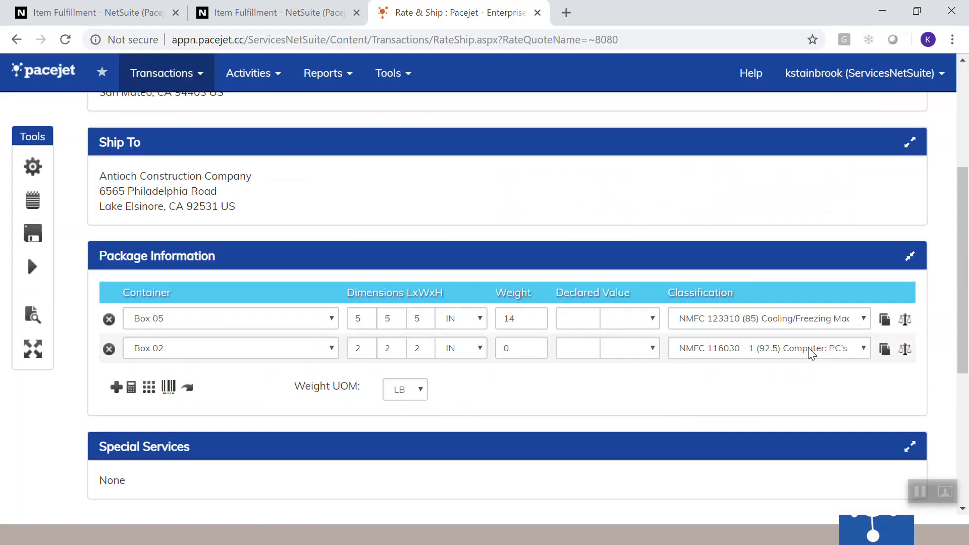
left_click(187, 387)
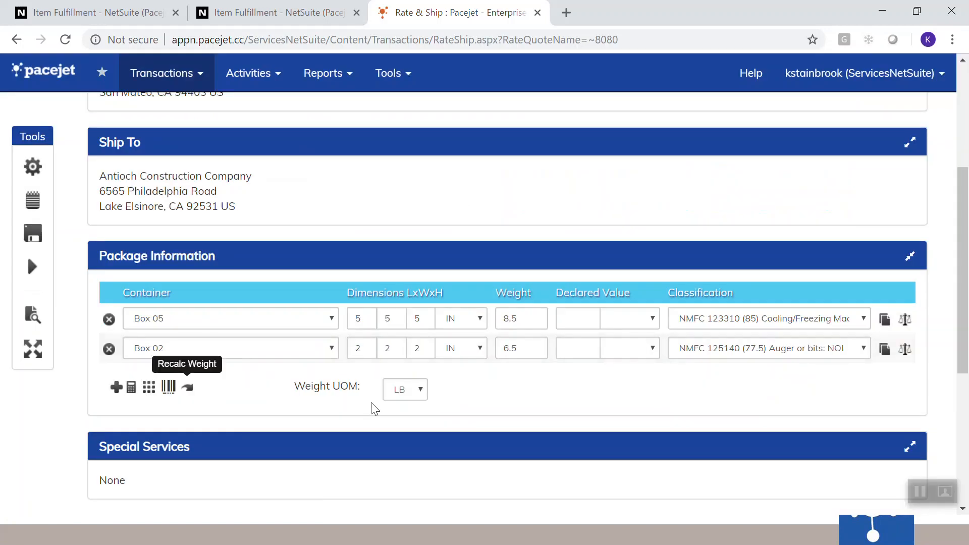
Check the special services and commodity details, and rate and process the shipment
scroll(502, 411, "down", 4)
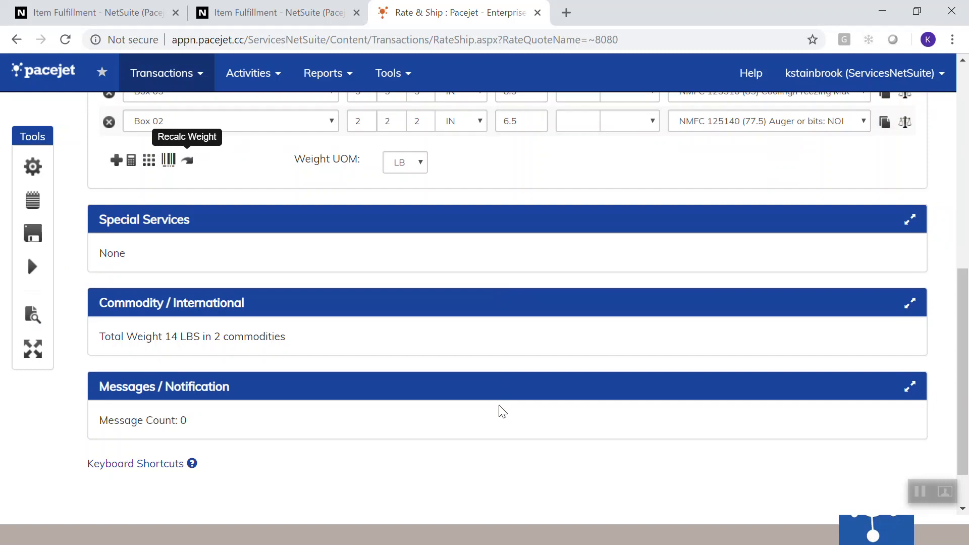
left_click(507, 226)
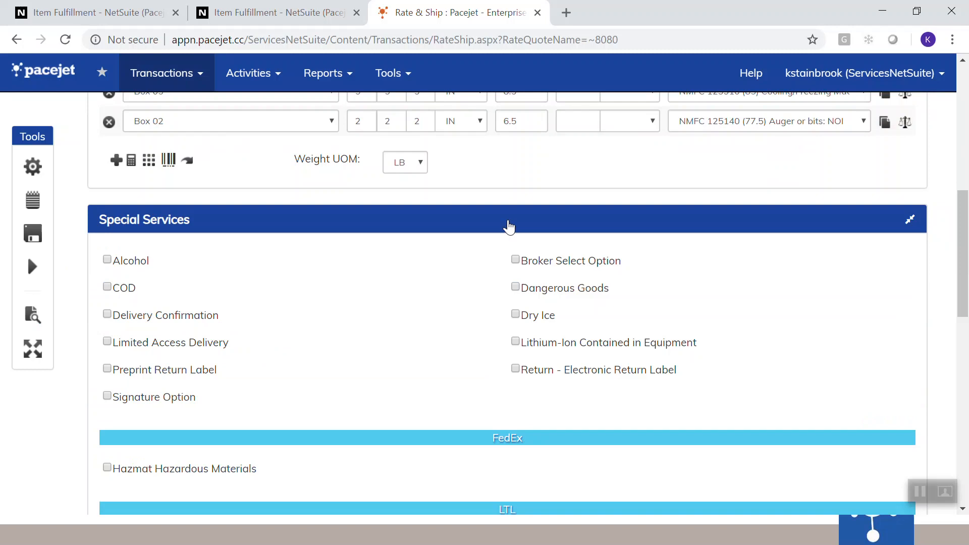
left_click(509, 227)
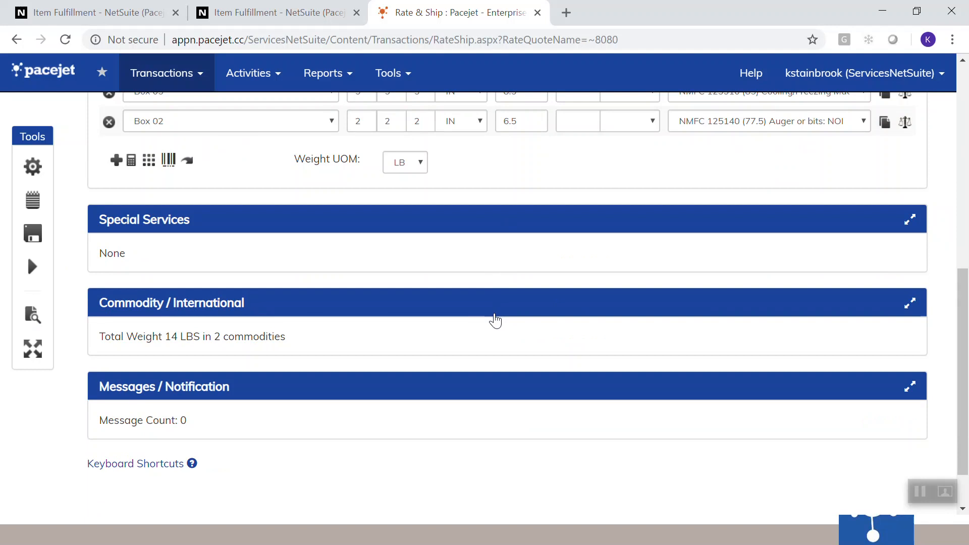
left_click(494, 320)
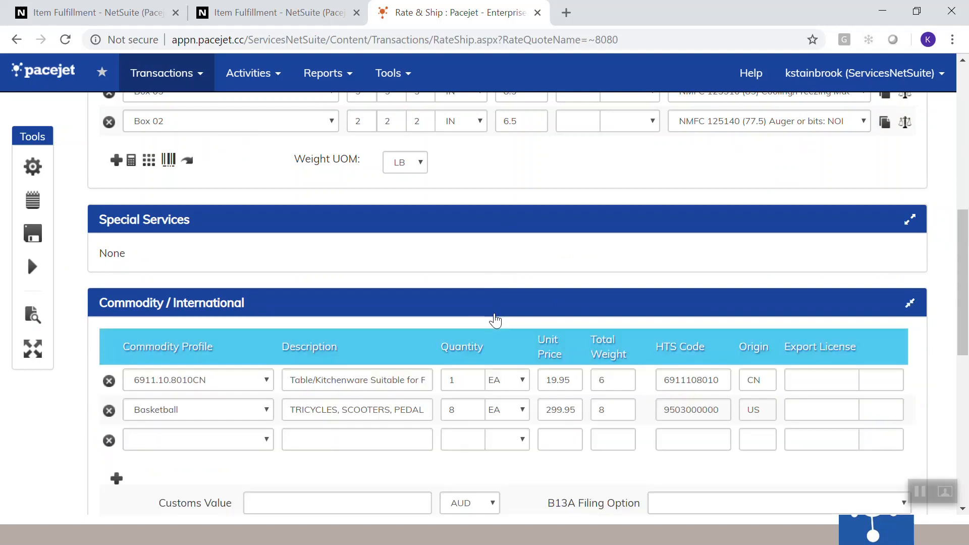
left_click(495, 317)
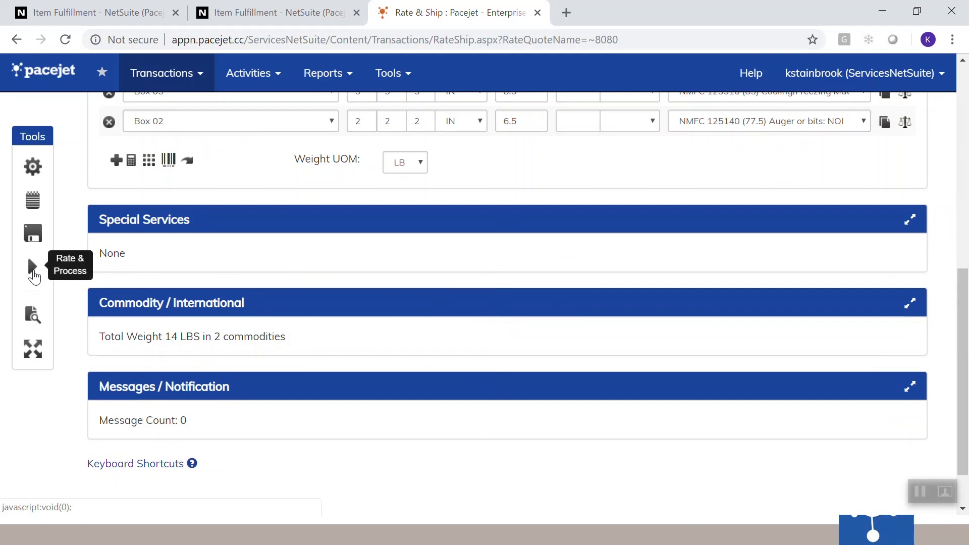
left_click(33, 275)
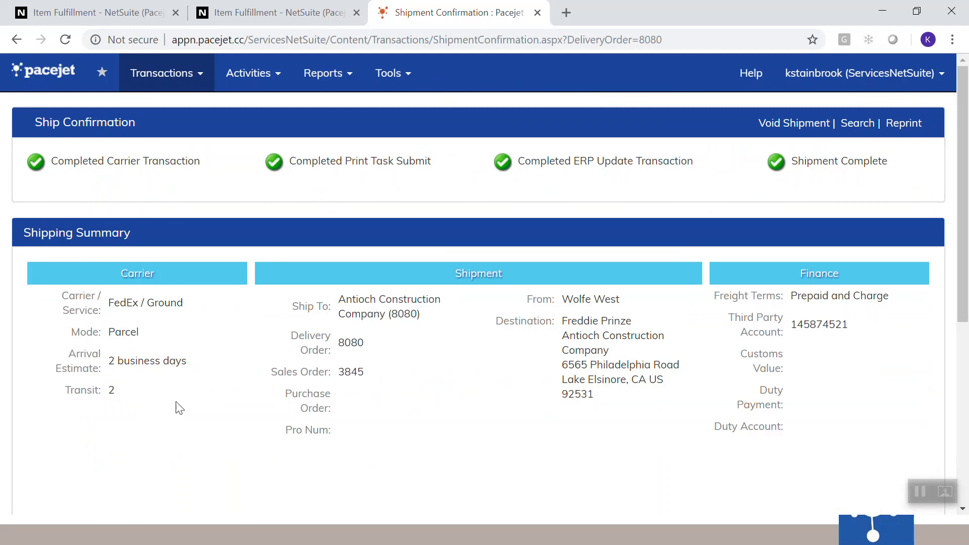
Review the package tracking and charges on the shipment confirmation, and switch to NetSuite to refresh the item fulfillment
scroll(189, 419, "down", 1)
scroll(189, 419, "down", 2)
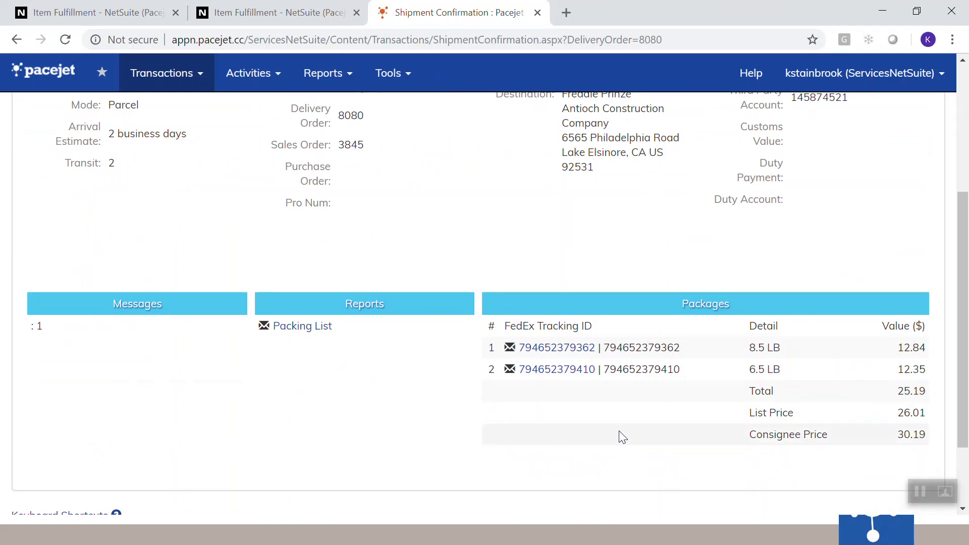
left_click(251, 17)
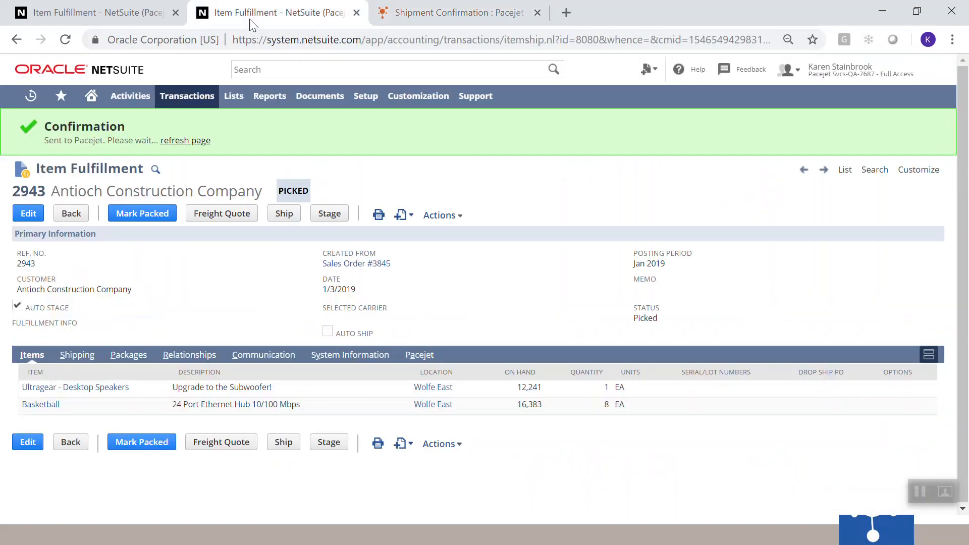
left_click(190, 144)
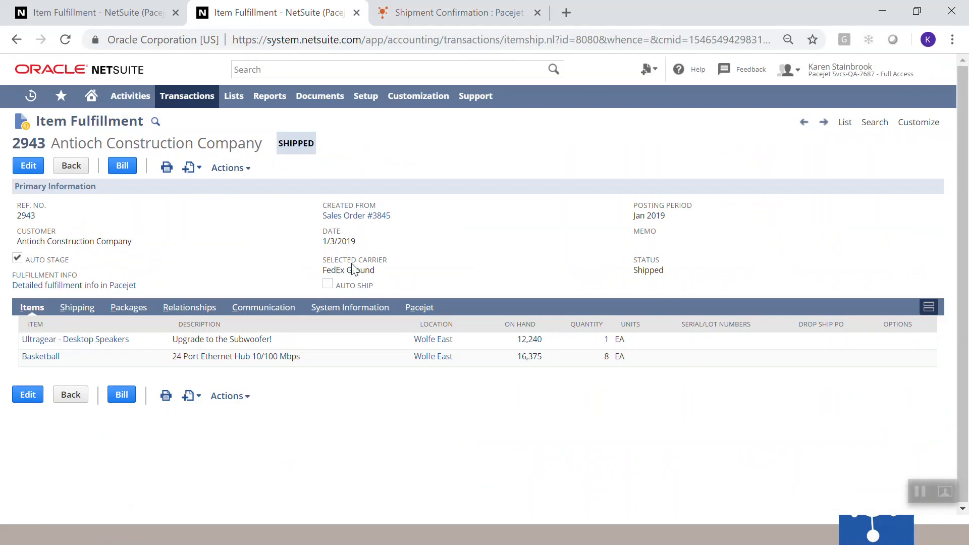
Examine the item fulfillment's Pacejet freight details, package contents and shipping information
left_click(418, 307)
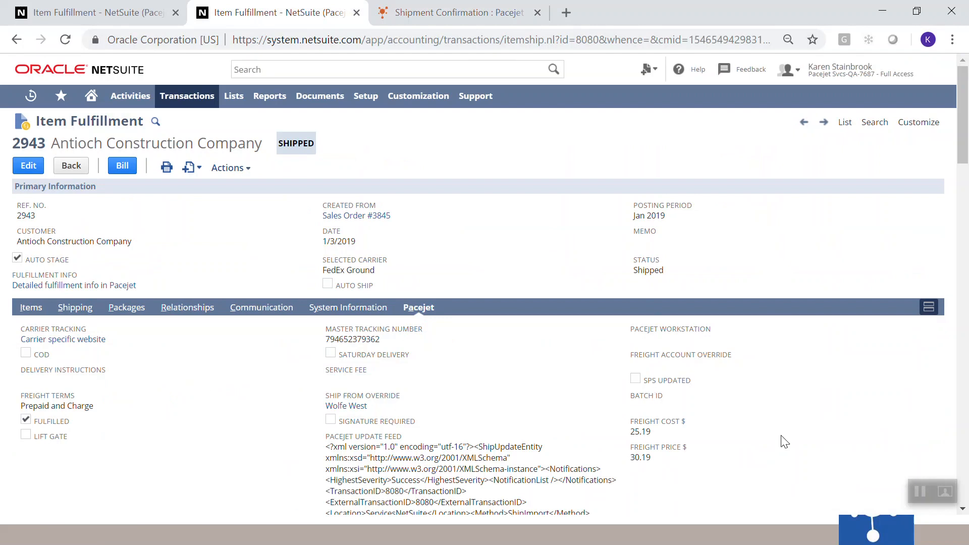
scroll(784, 442, "down", 15)
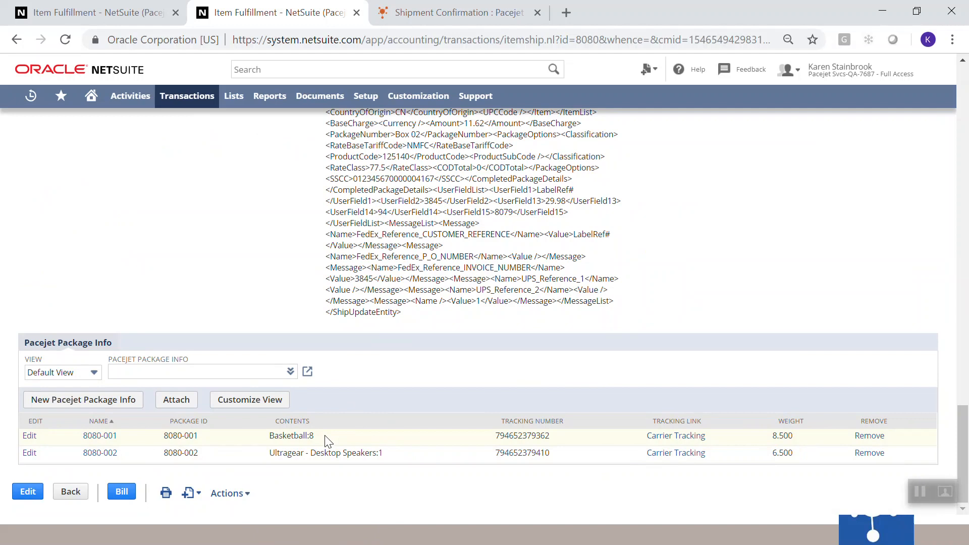
scroll(328, 441, "up", 20)
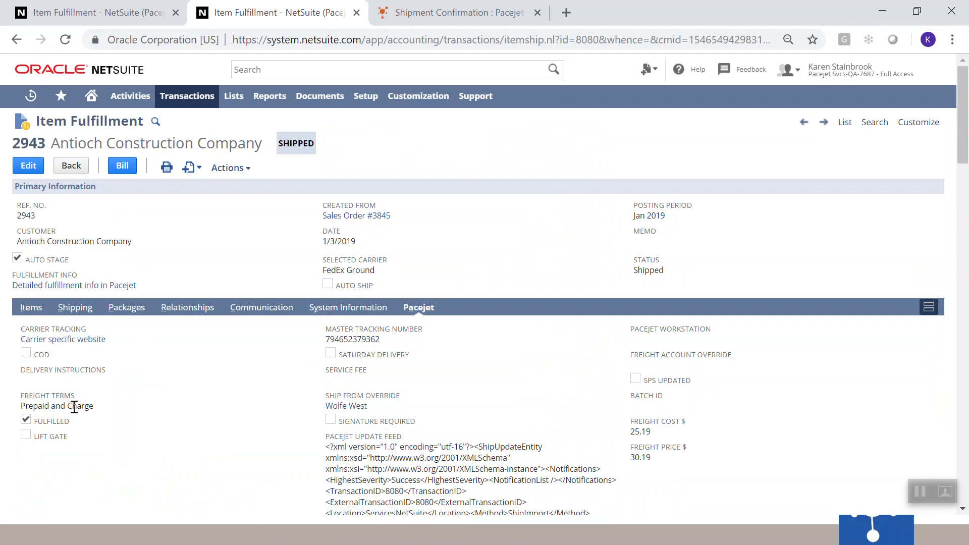
left_click(76, 309)
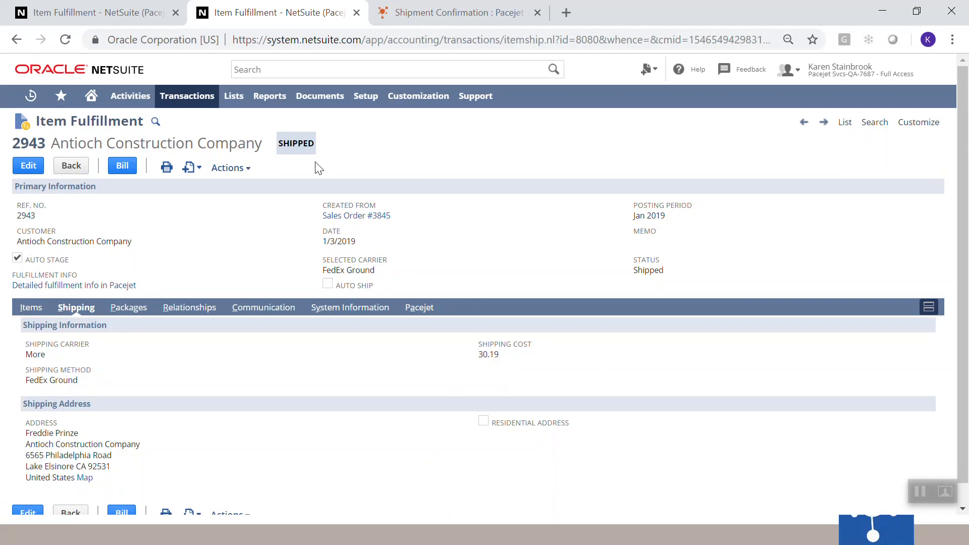
Switch back to Pacejet and open the Shipping Workbench
left_click(410, 16)
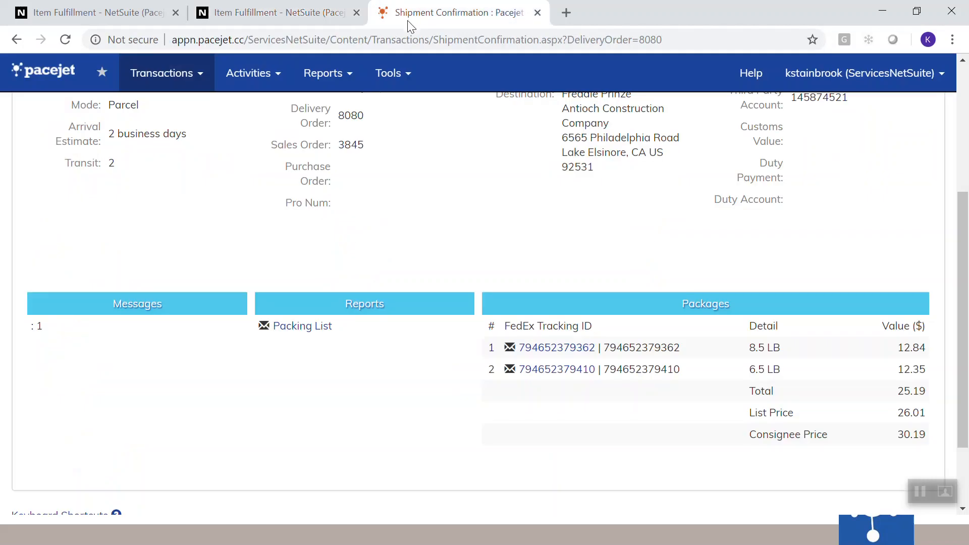
left_click(154, 83)
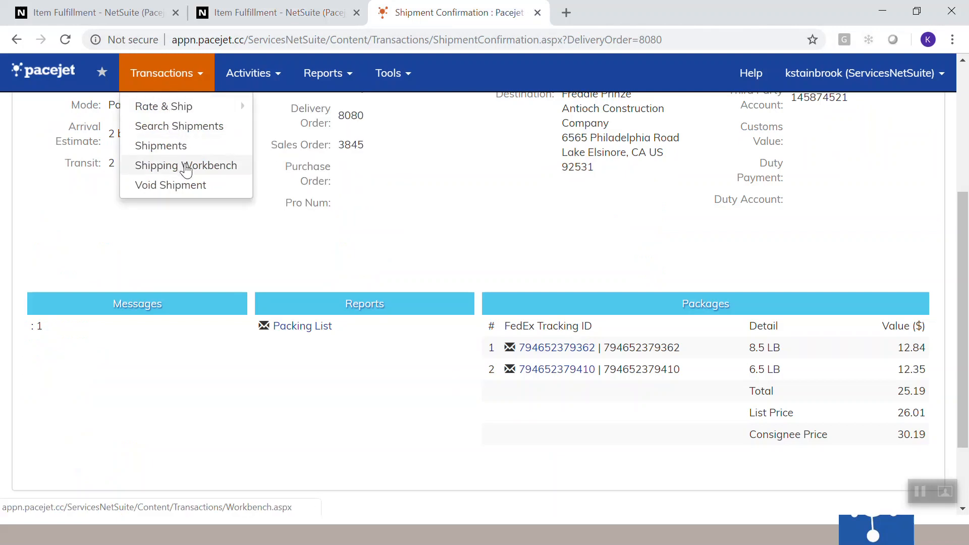
left_click(179, 167)
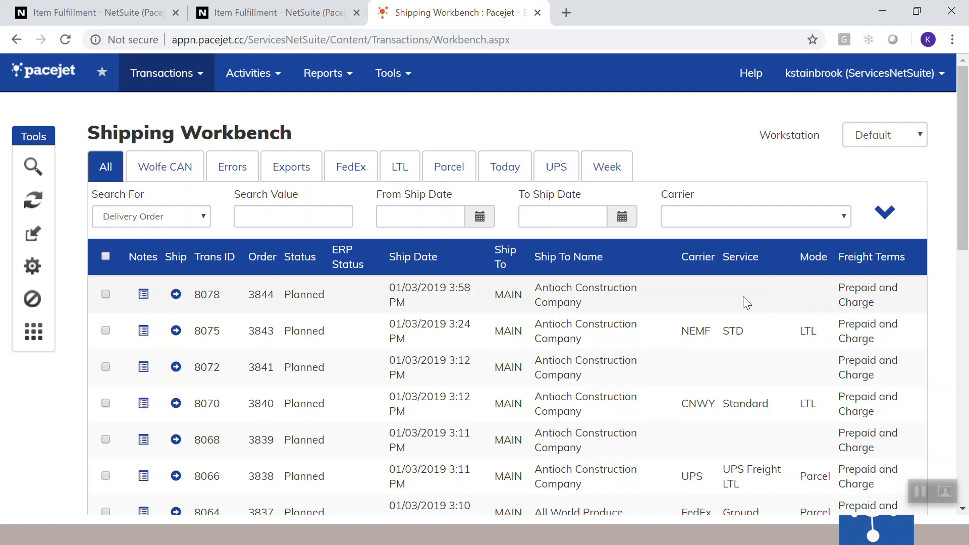
Use Quick Search with the first listed planned order's number to open it in Rate & Ship, and locate its package information
key("F2")
type("38")
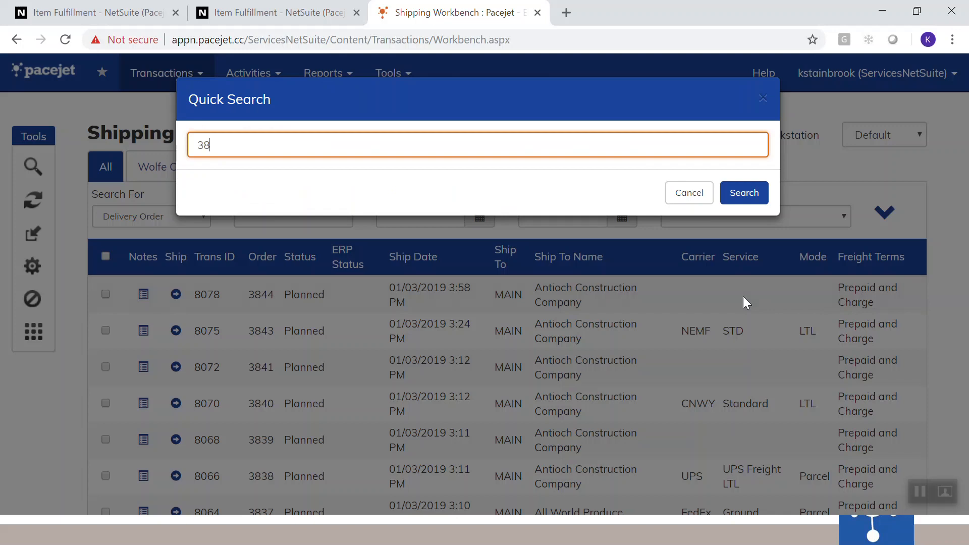
type("44")
key("Return")
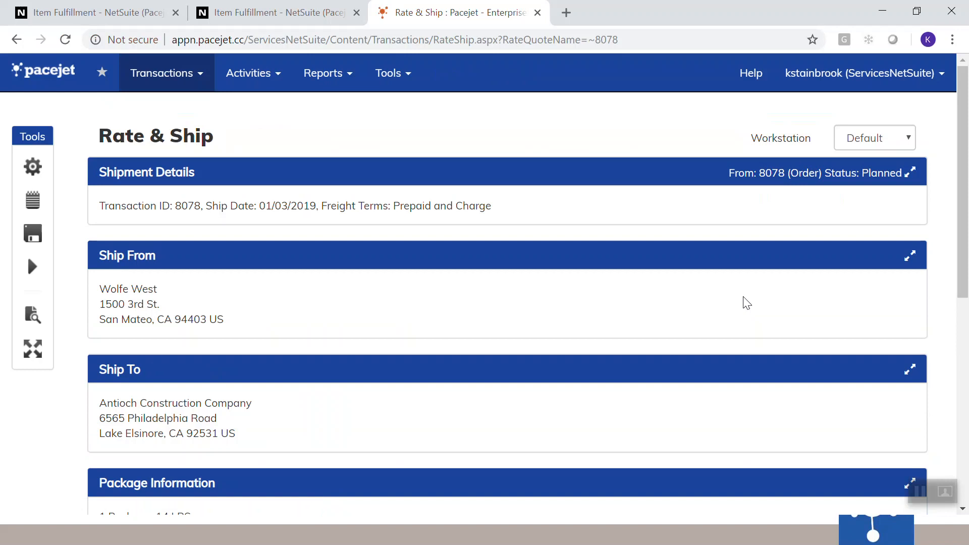
scroll(746, 303, "down", 4)
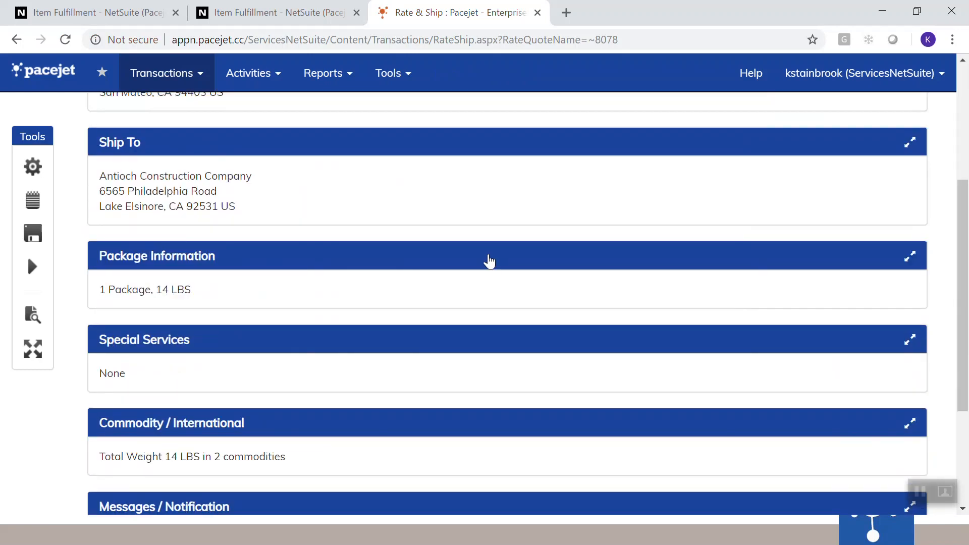
Expand the package information and set the package's container to Box 07
left_click(489, 260)
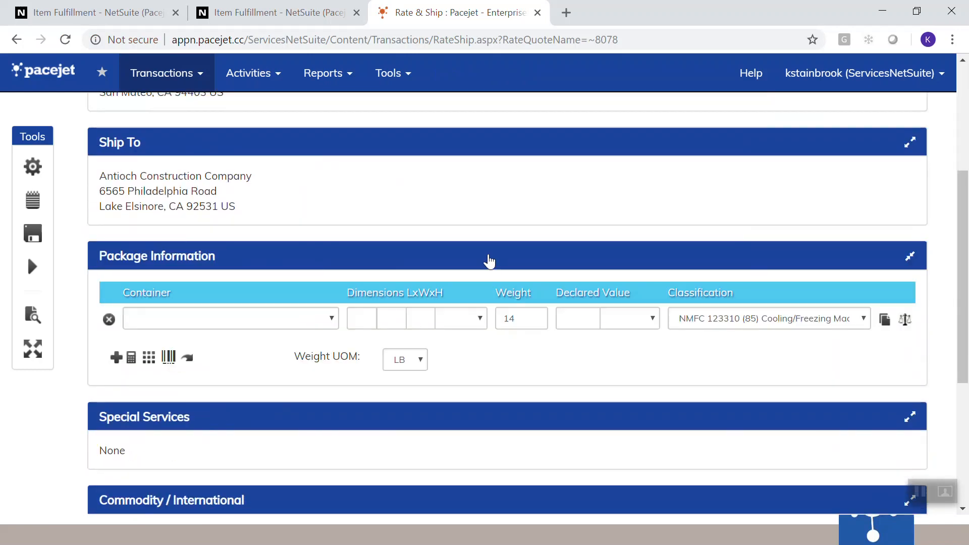
left_click(292, 320)
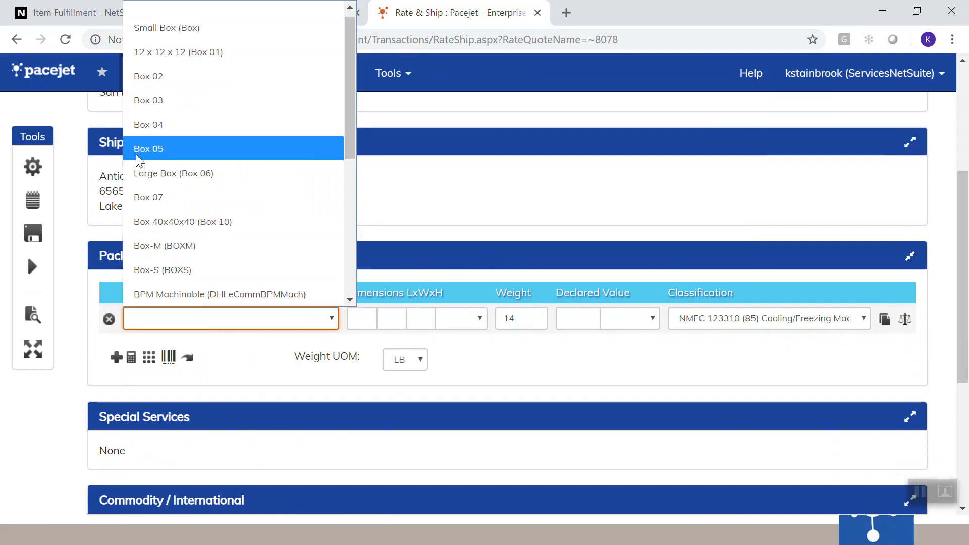
left_click(144, 197)
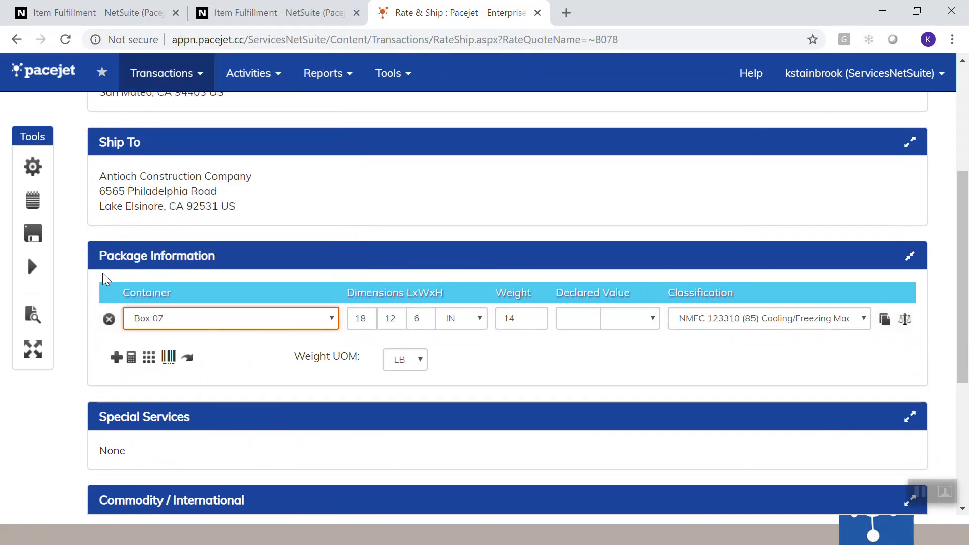
Rate the shipment and ship it with FedEx Ground, checking the package tracking and charges on the confirmation
scroll(190, 399, "down", 2)
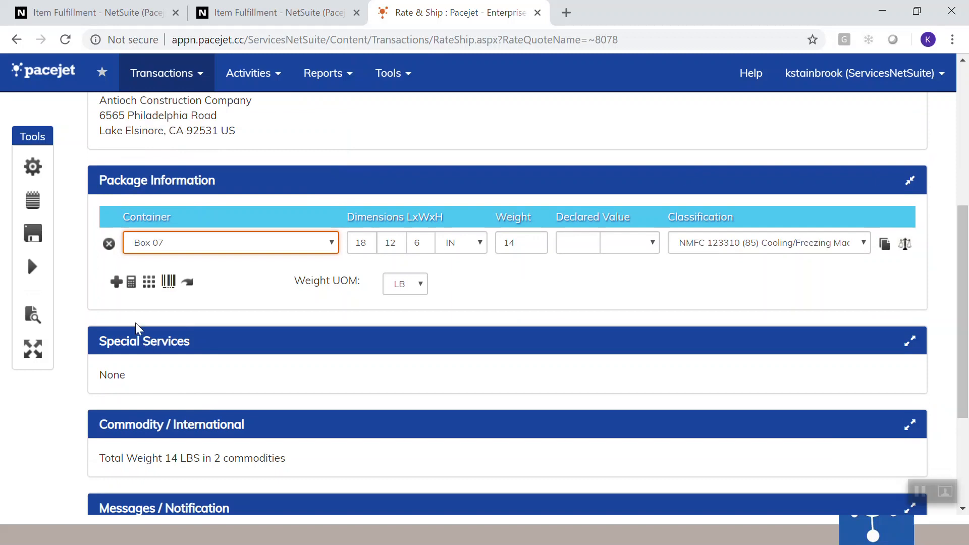
scroll(128, 333, "up", 6)
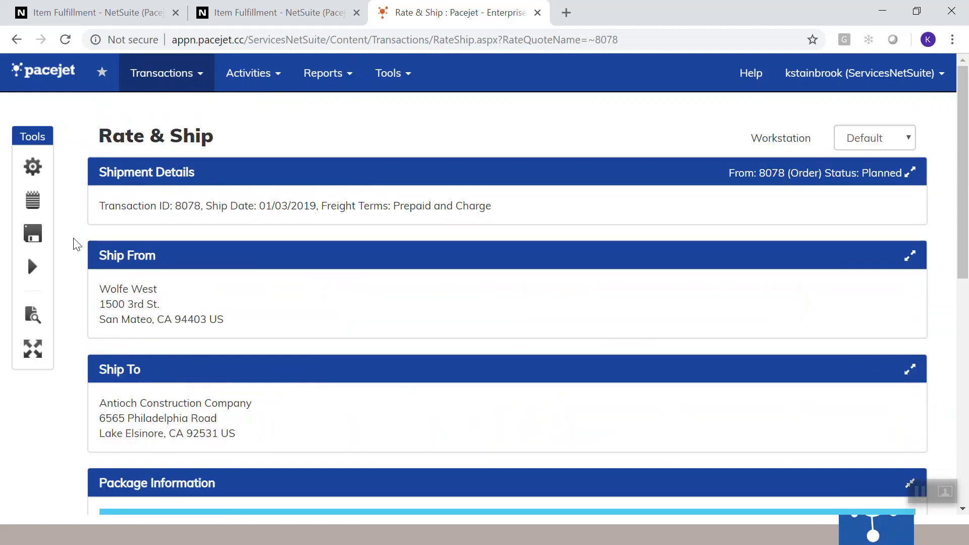
left_click(32, 167)
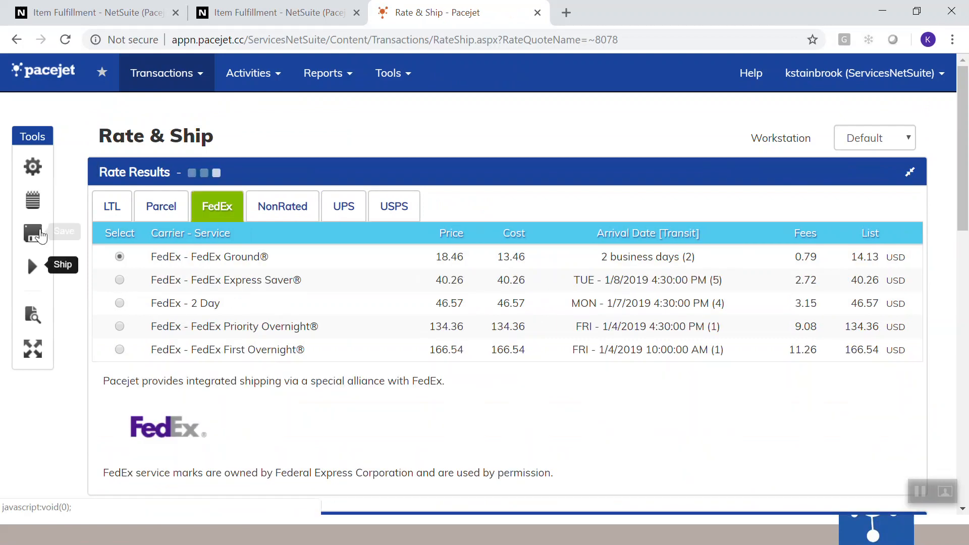
left_click(31, 273)
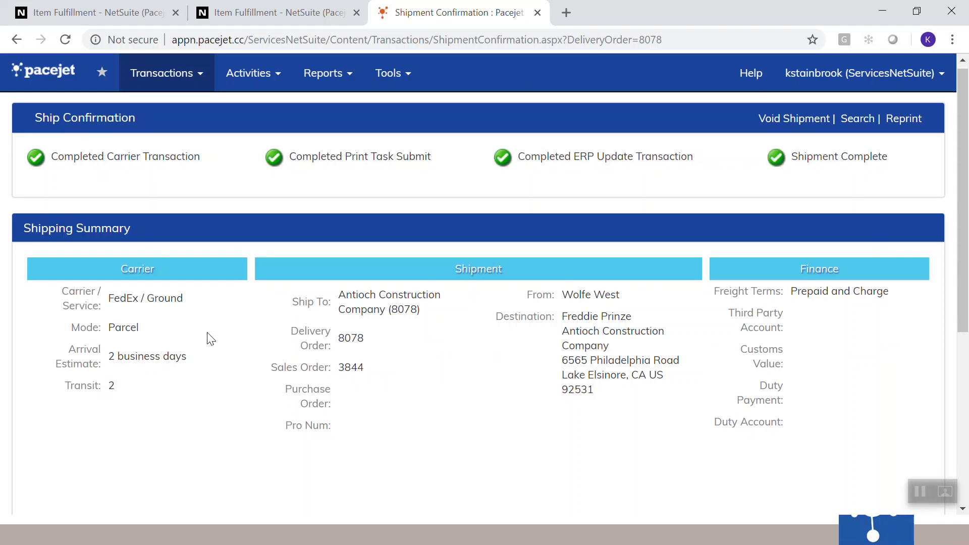
scroll(211, 339, "down", 6)
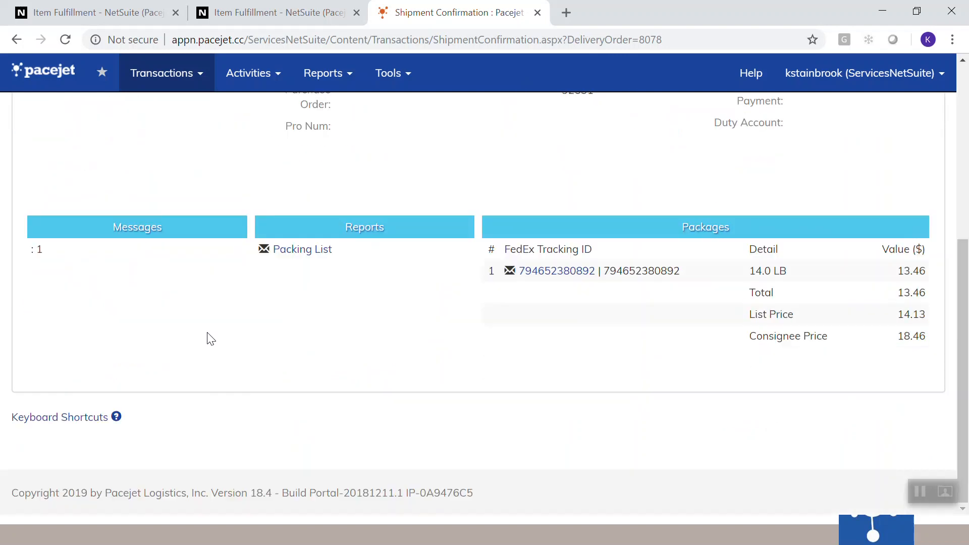
Switch to NetSuite, refresh the Antioch Construction Company item fulfillment, and examine its Pacejet freight details and shipping information
left_click(75, 15)
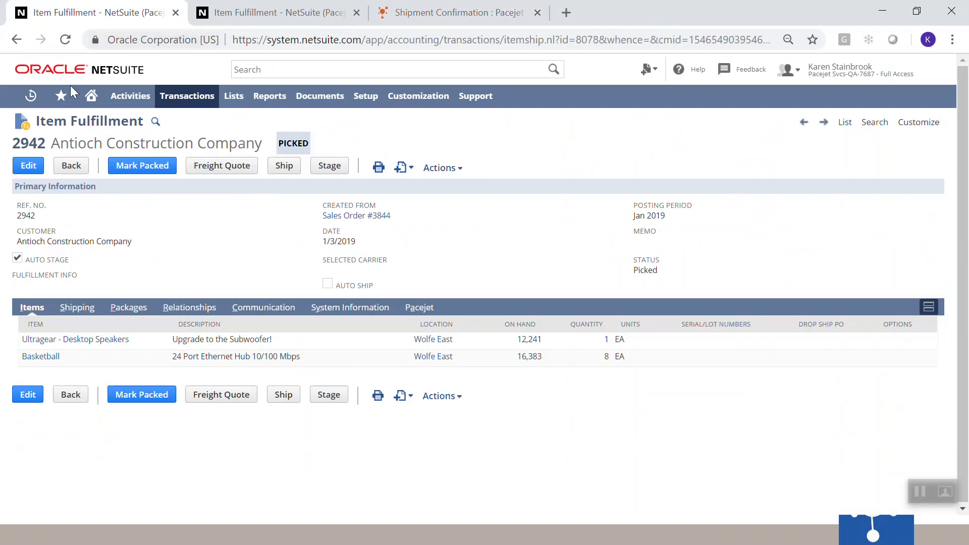
left_click(65, 39)
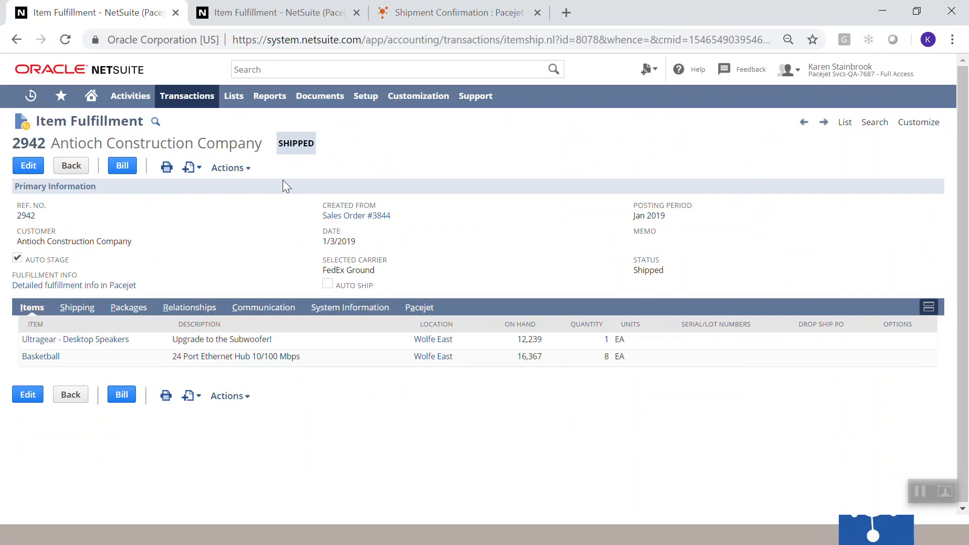
left_click(418, 307)
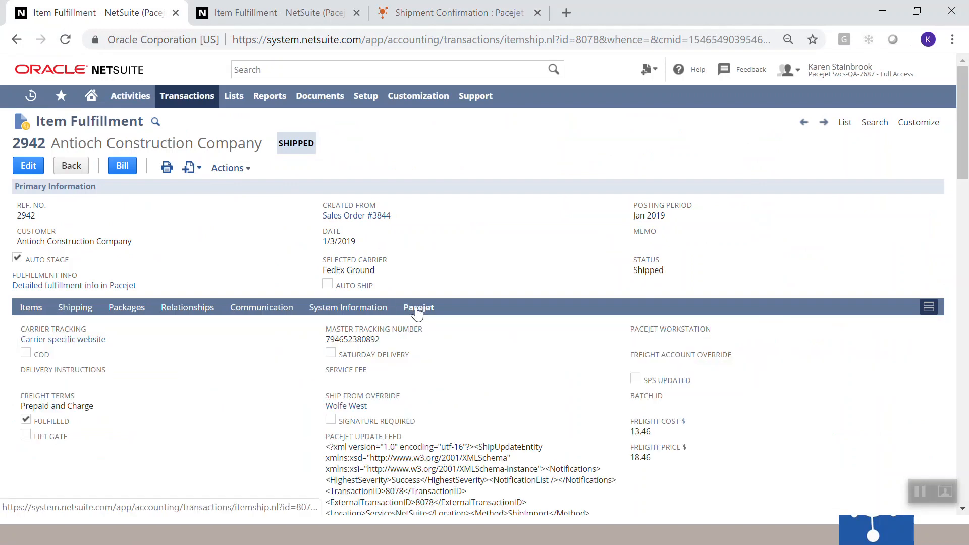
left_click(77, 309)
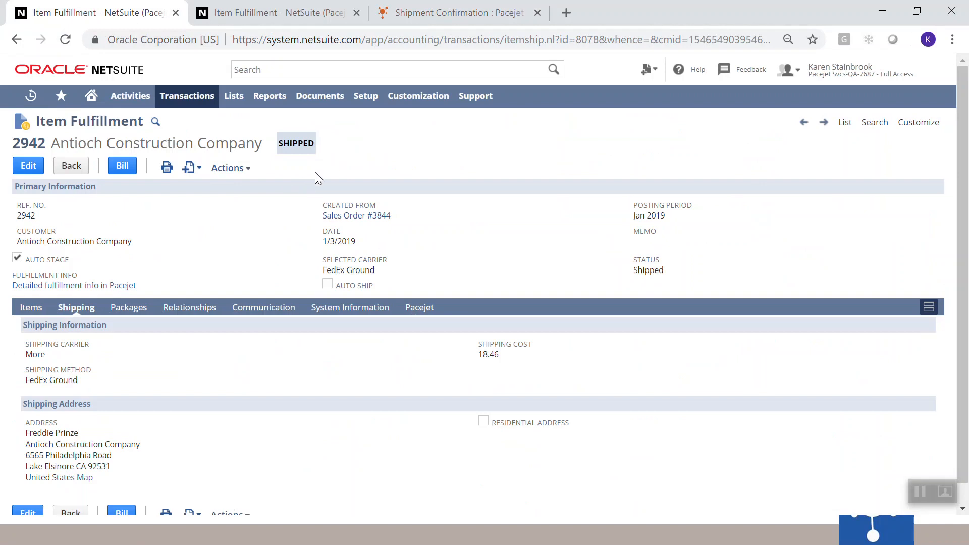